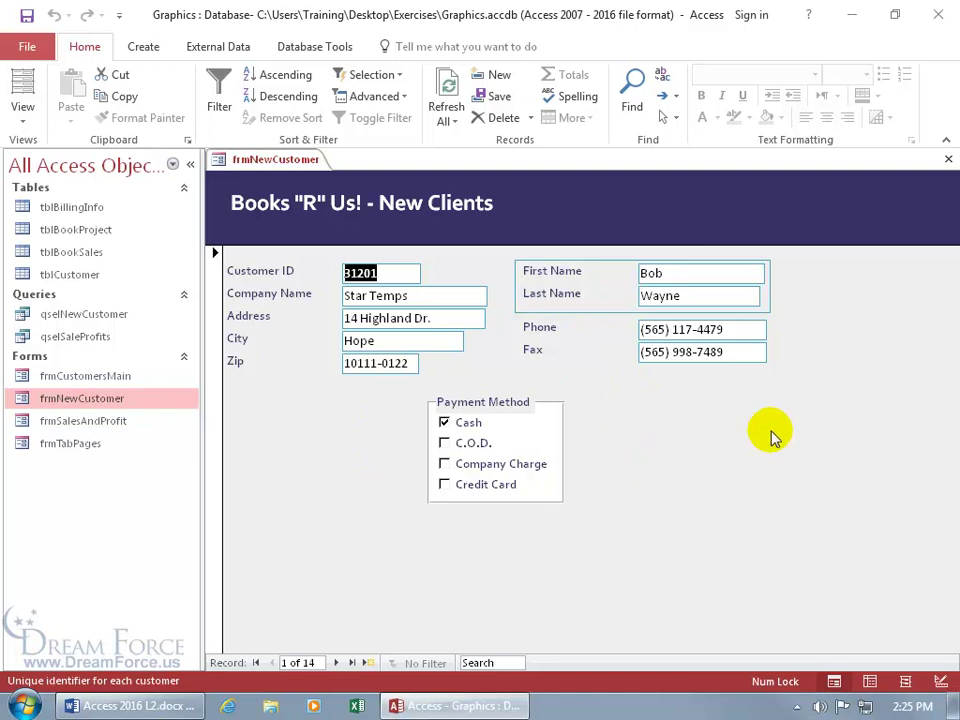
Step: Advance two records in the frmNewCustomer form and switch the form to Design View
{"action": "left_click", "coordinate": [335, 662]}
{"action": "left_click", "coordinate": [335, 662]}
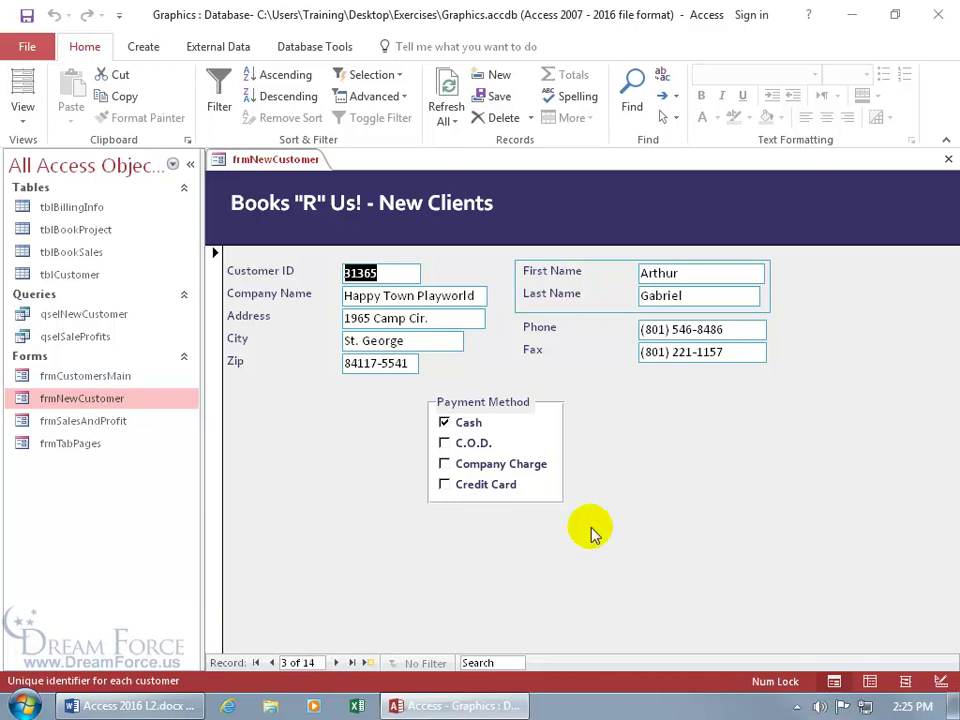
{"action": "right_click", "coordinate": [649, 439]}
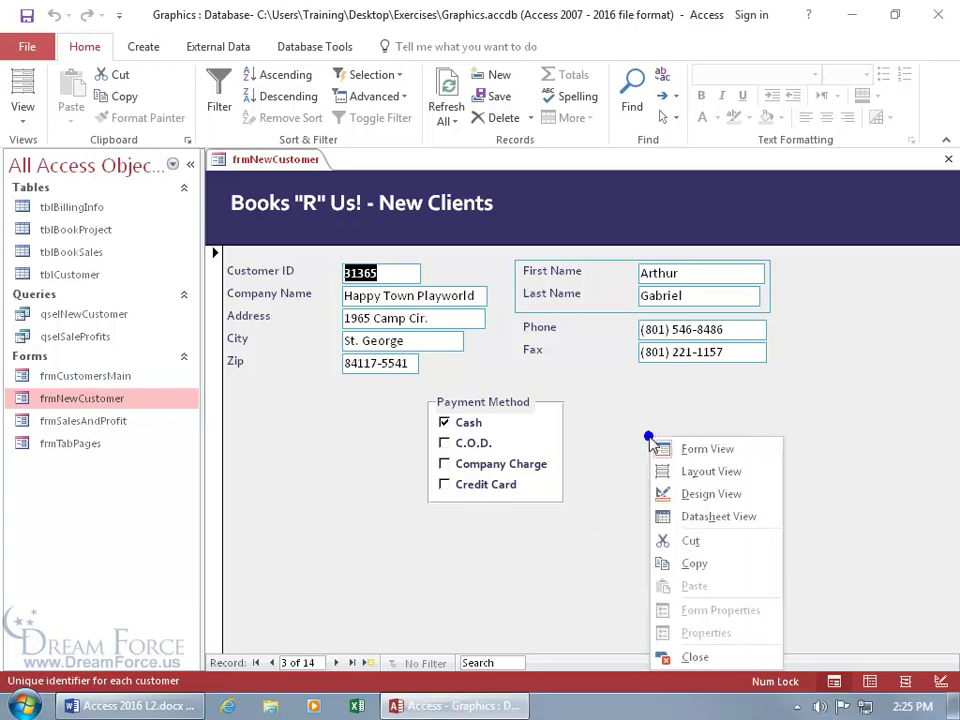
{"action": "left_click", "coordinate": [665, 493]}
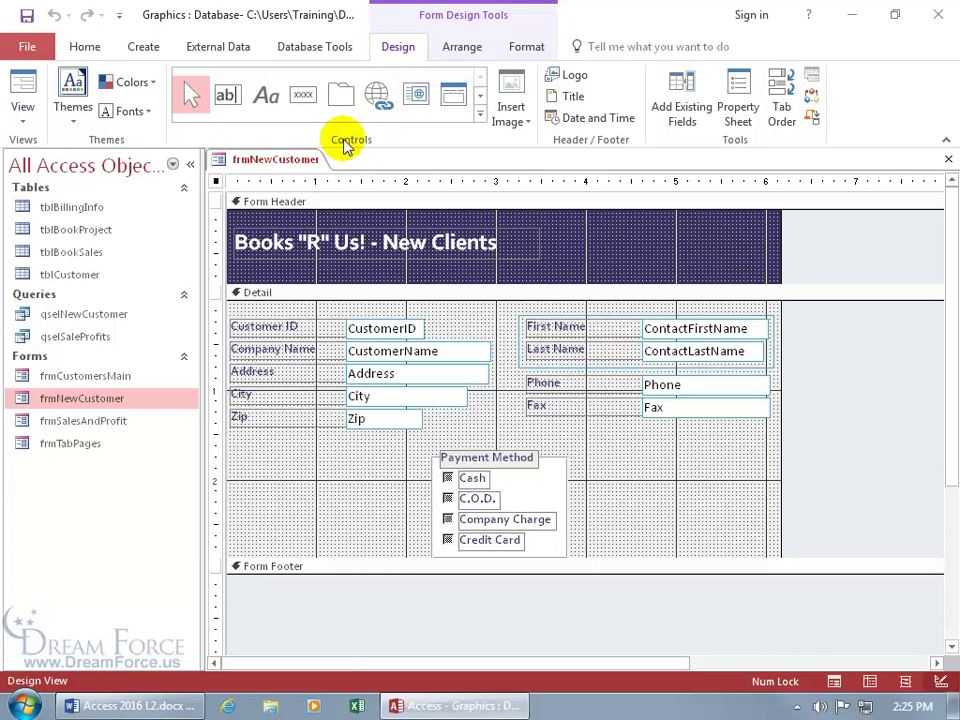
Step: Add a command button beside the title in the form header, with the Form Operations action Print a Form
{"action": "left_click", "coordinate": [303, 102]}
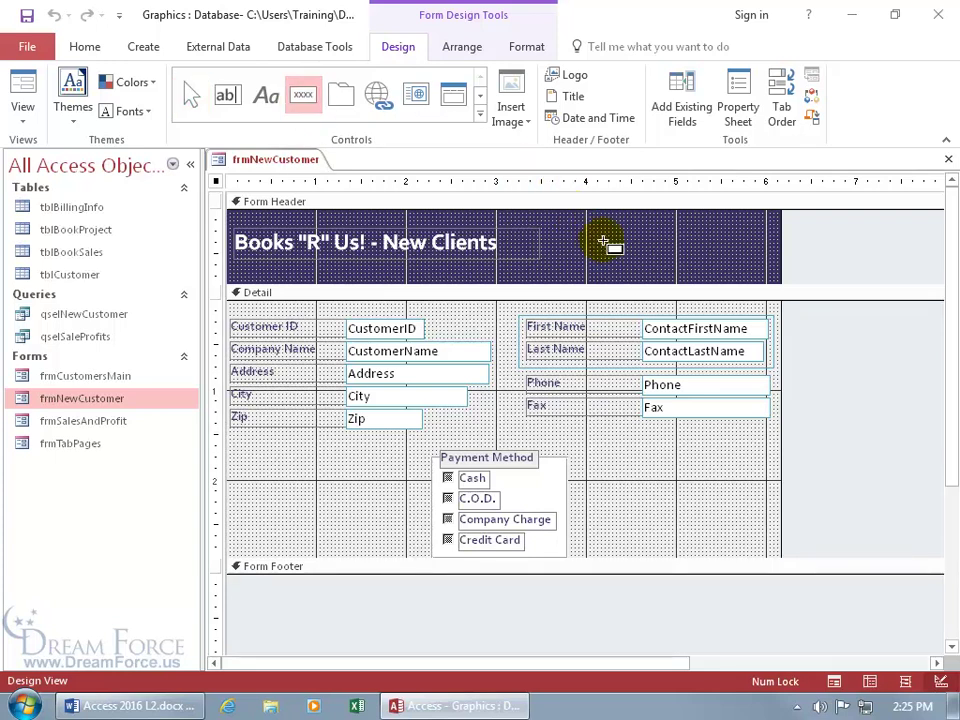
{"action": "left_click", "coordinate": [603, 243]}
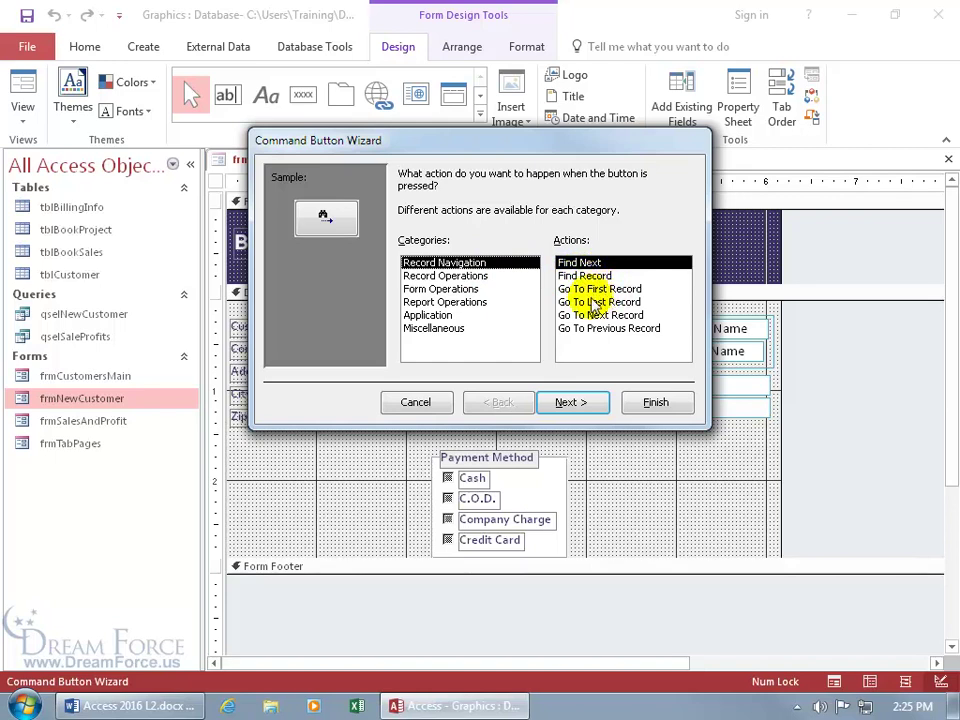
{"action": "left_click", "coordinate": [467, 275]}
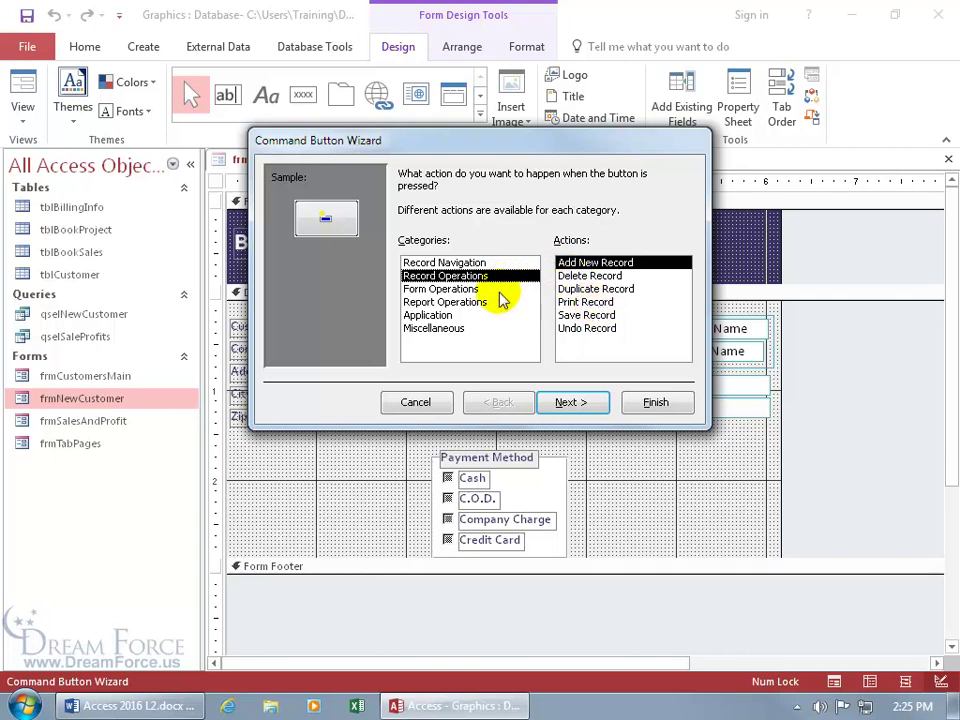
{"action": "left_click", "coordinate": [468, 289]}
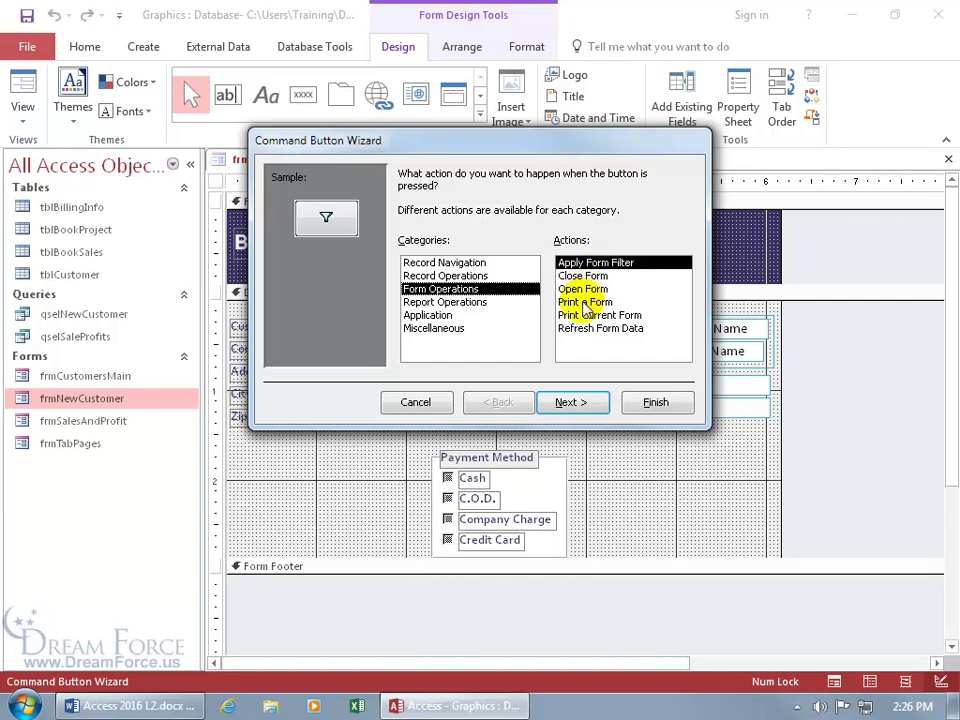
{"action": "left_click", "coordinate": [585, 302]}
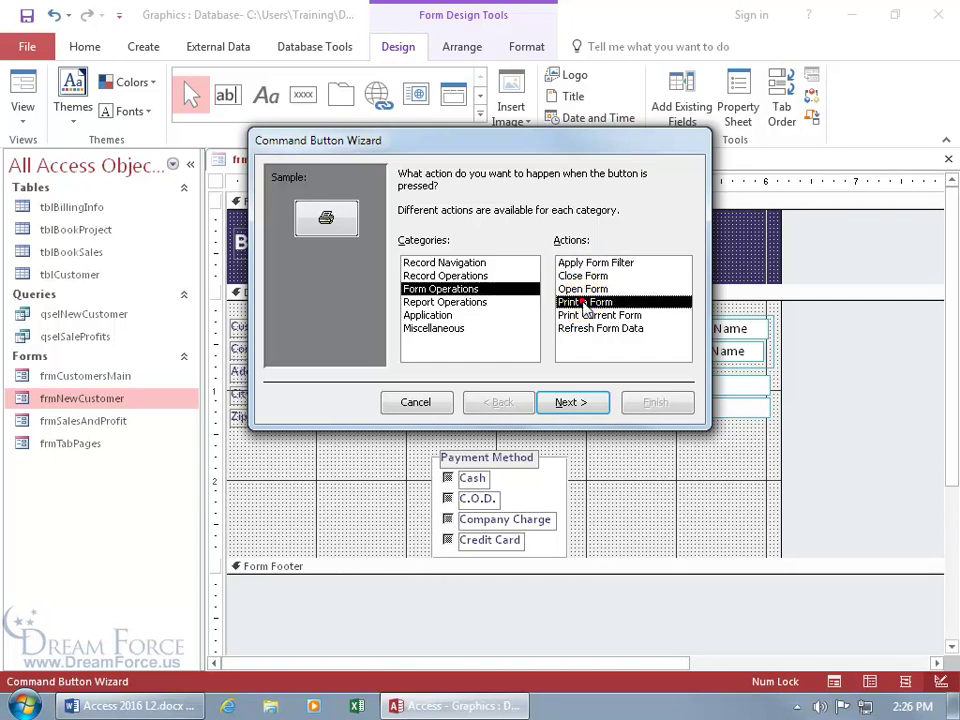
{"action": "left_click", "coordinate": [571, 402]}
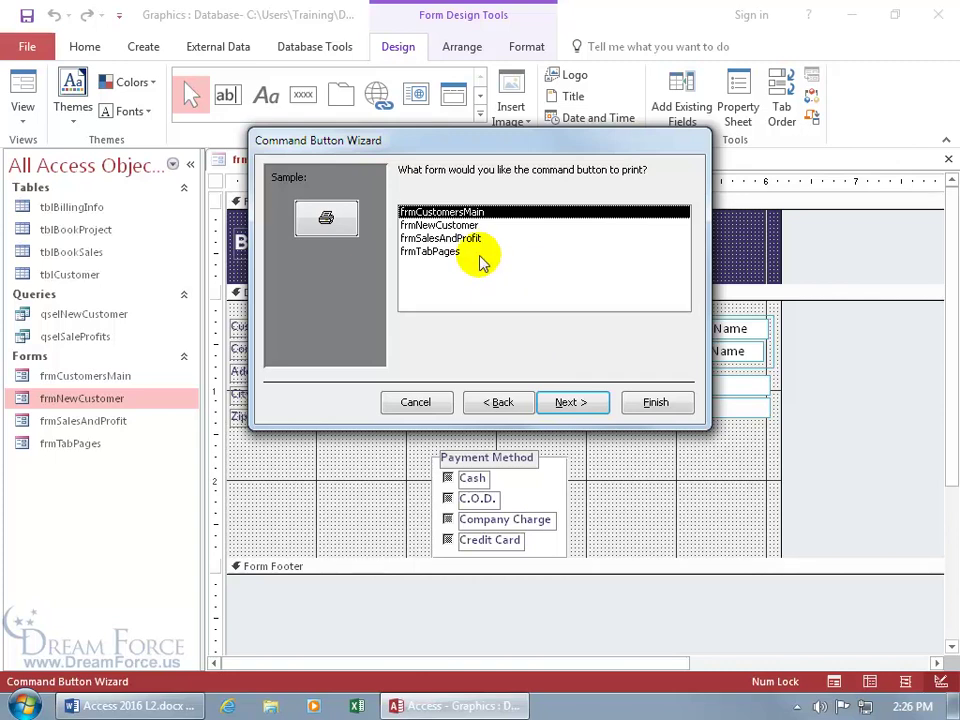
Step: Set frmNewCustomer as the form that the command button prints
{"action": "left_click_drag", "start_coordinate": [454, 147], "coordinate": [587, 226]}
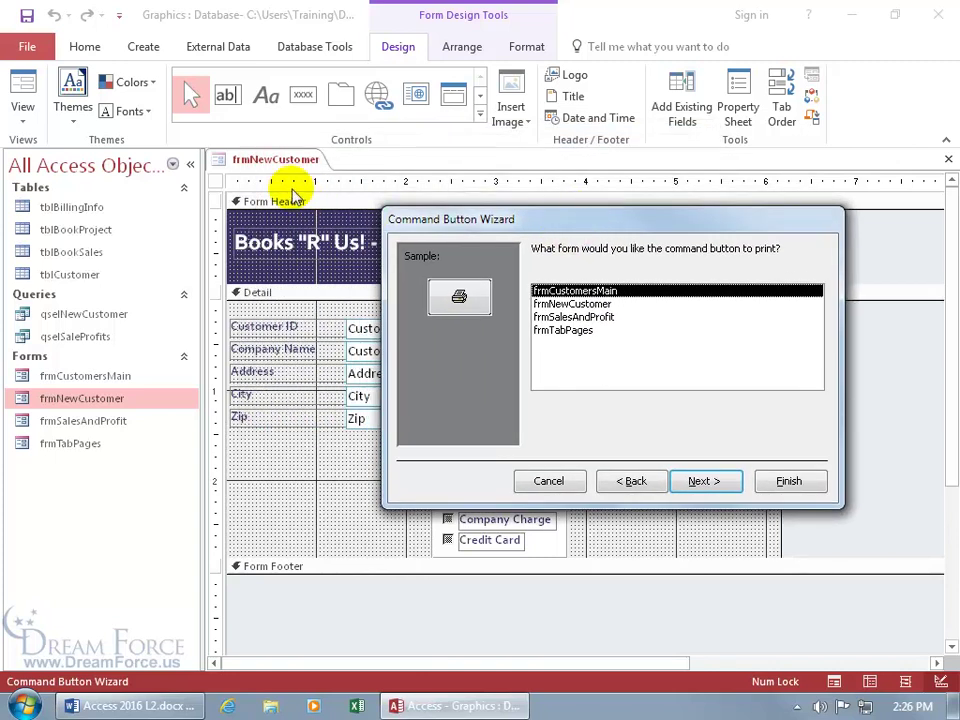
{"action": "left_click", "coordinate": [572, 304]}
{"action": "left_click", "coordinate": [713, 477]}
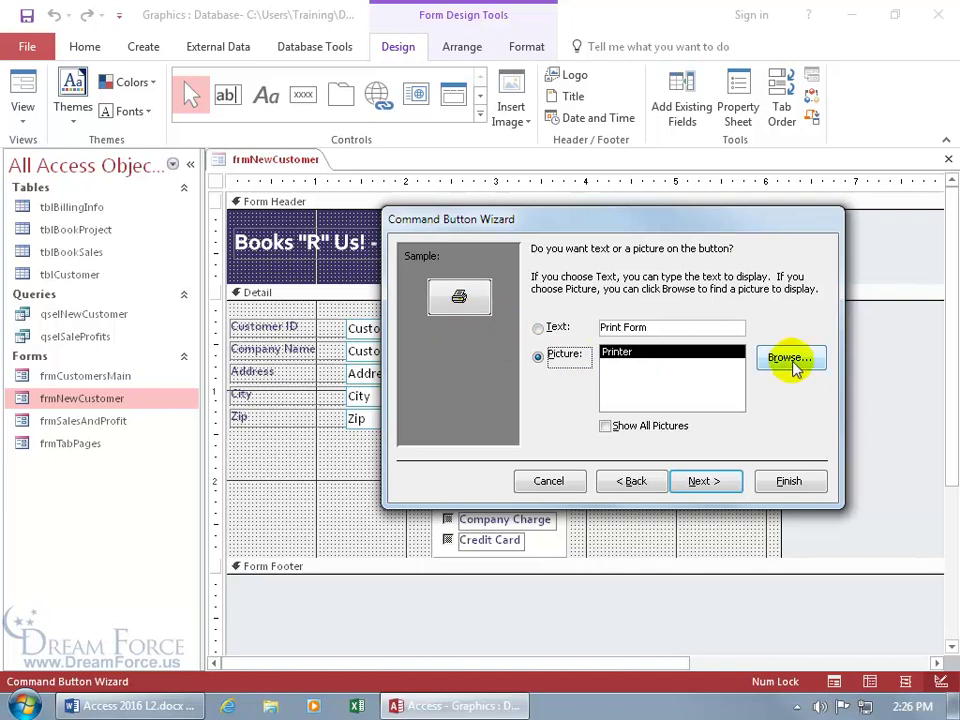
Step: Show text instead of a picture on the command button, with the caption "Print Now"
{"action": "left_click", "coordinate": [539, 329]}
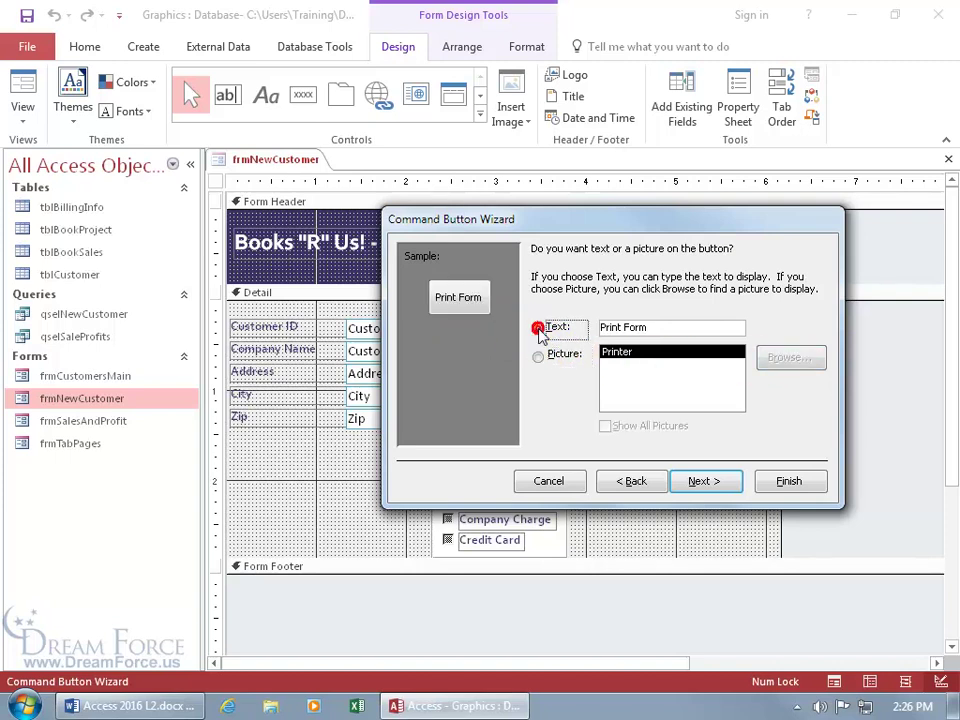
{"action": "left_click", "coordinate": [661, 328]}
{"action": "key", "text": "BackSpace"}
{"action": "key", "text": "BackSpace"}
{"action": "key", "text": "BackSpace"}
{"action": "key", "text": "BackSpace"}
{"action": "key", "text": "BackSpace"}
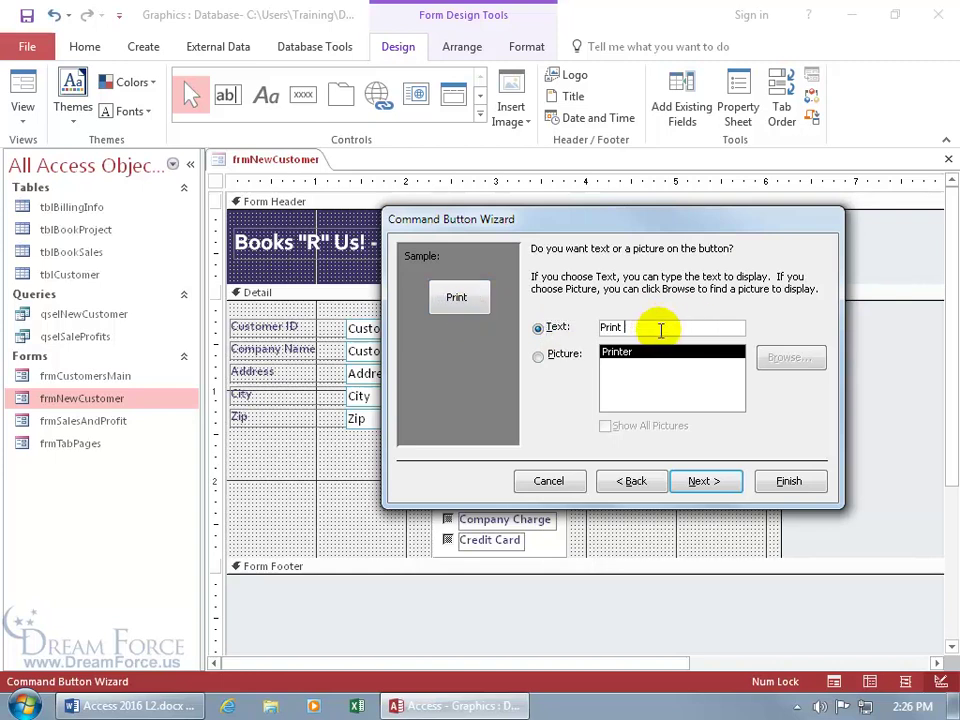
{"action": "type", "text": "Now!"}
{"action": "key", "text": "BackSpace"}
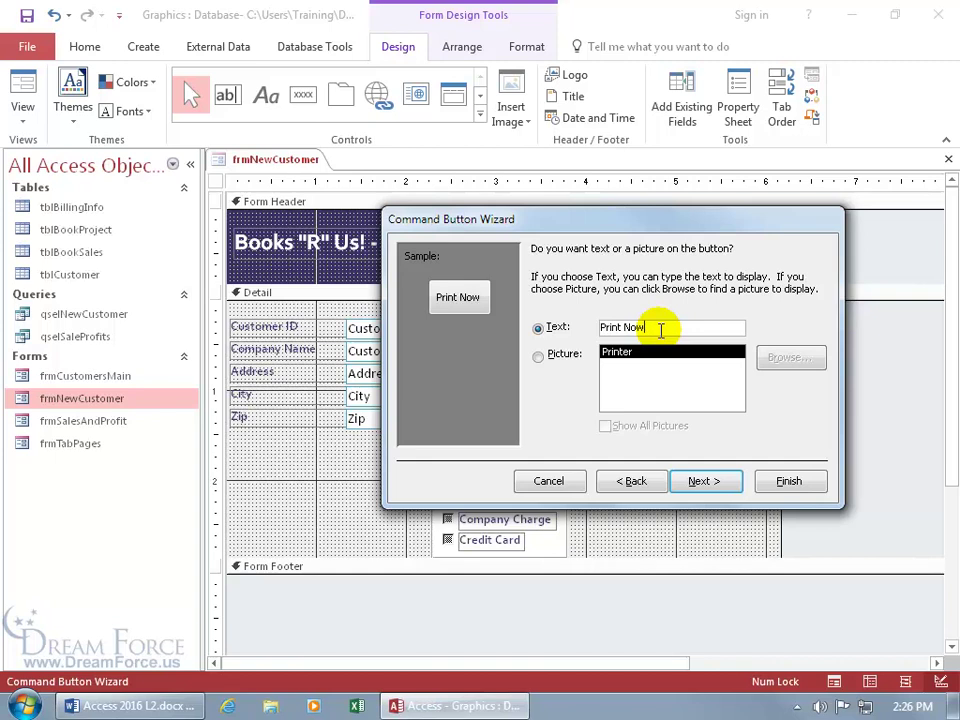
{"action": "left_click", "coordinate": [704, 481]}
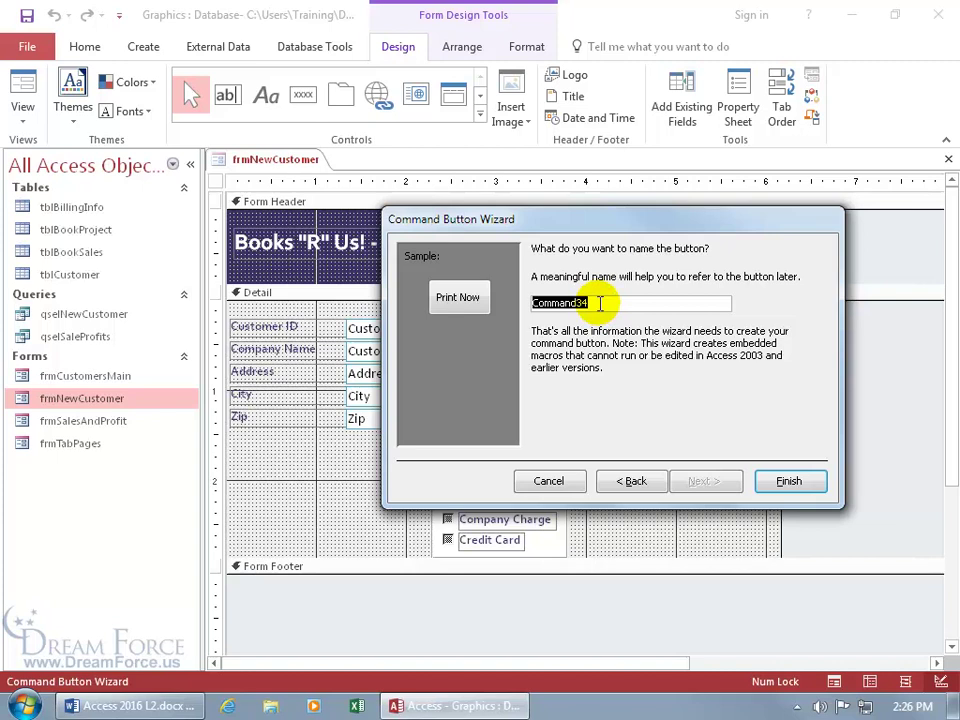
Step: Name the command button cmdPrint and finish the wizard
{"action": "type", "text": "cmd"}
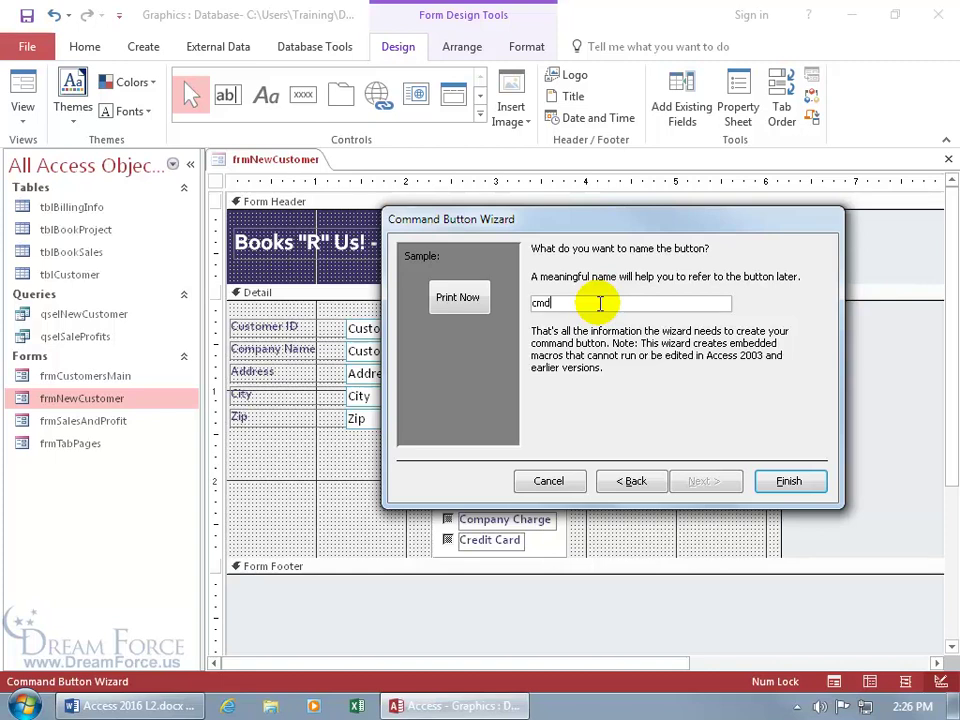
{"action": "type", "text": "Print"}
{"action": "key", "text": "Return"}
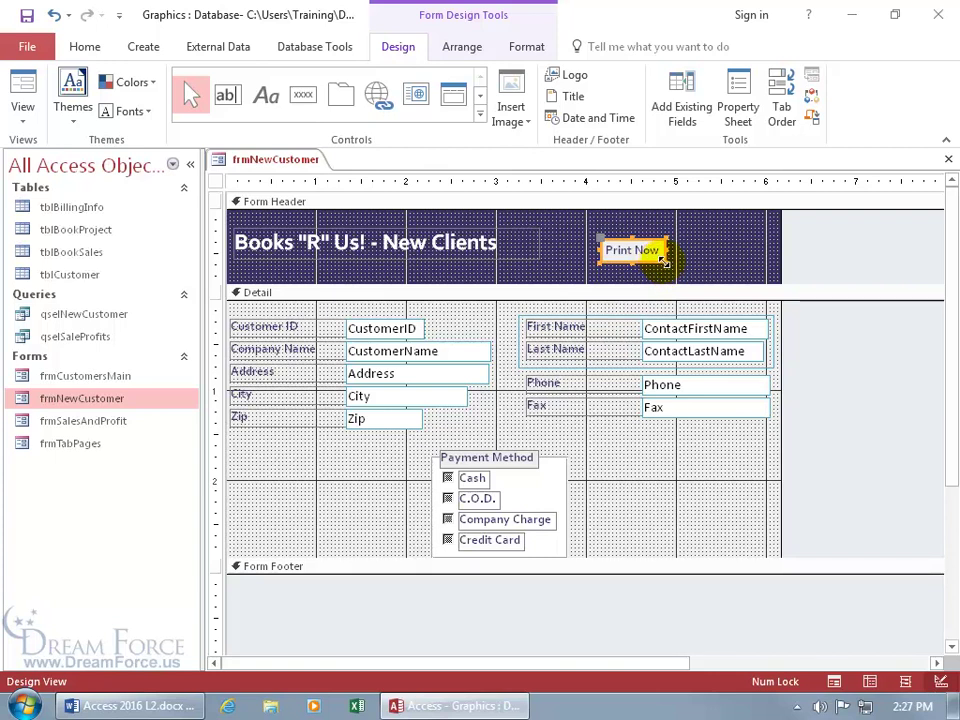
Step: Resize the Print Now button to a width of 1" and a height of 0.25"
{"action": "left_click_drag", "start_coordinate": [665, 262], "coordinate": [677, 266]}
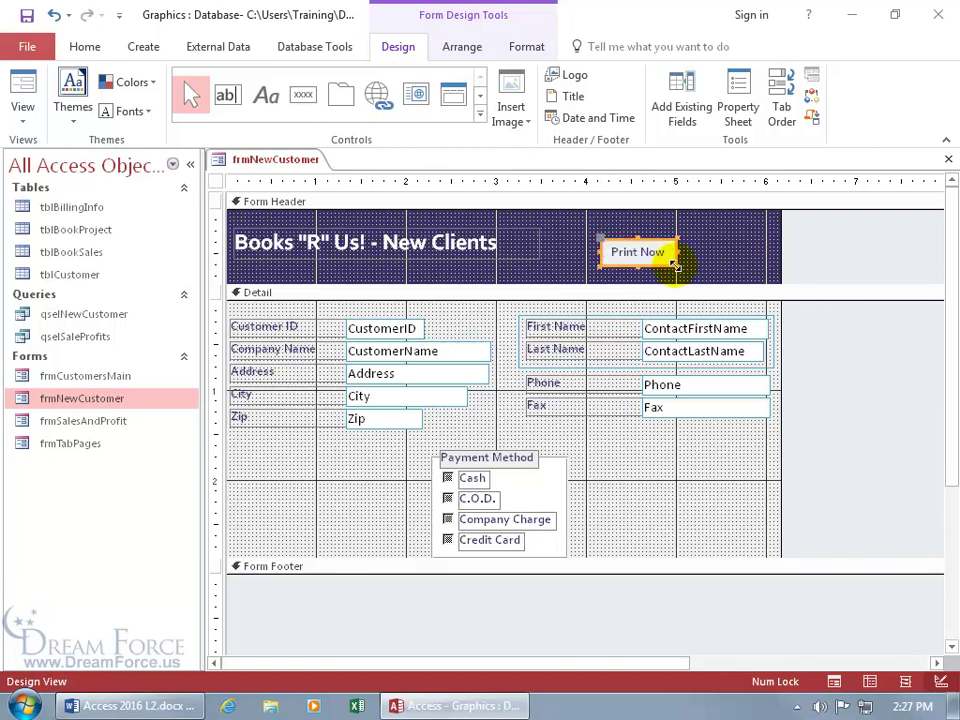
{"action": "double_click", "coordinate": [655, 260]}
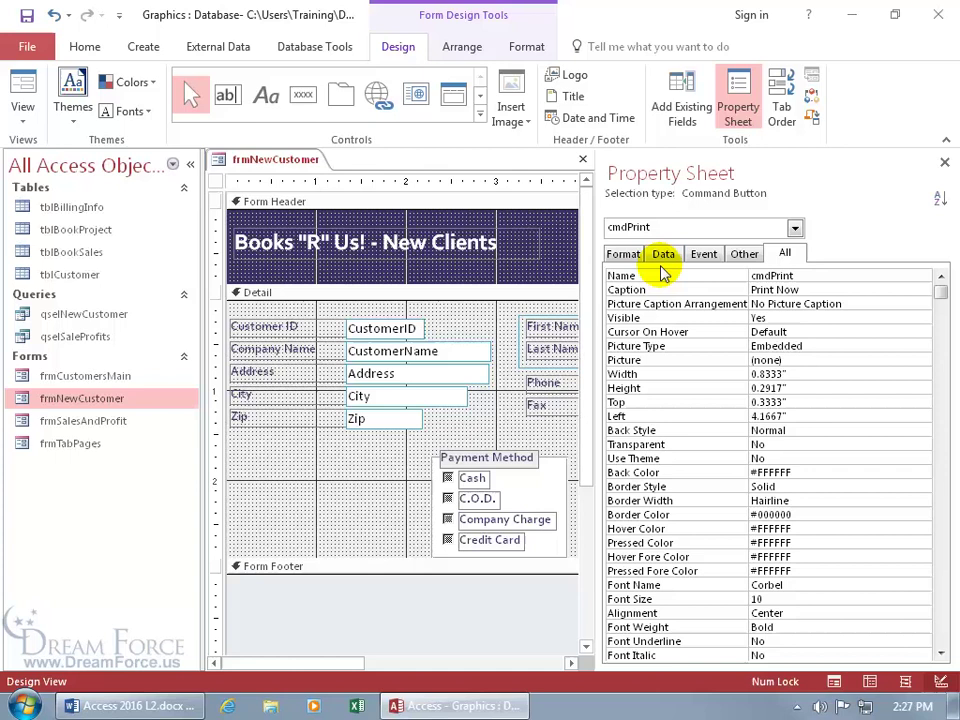
{"action": "left_click", "coordinate": [685, 376]}
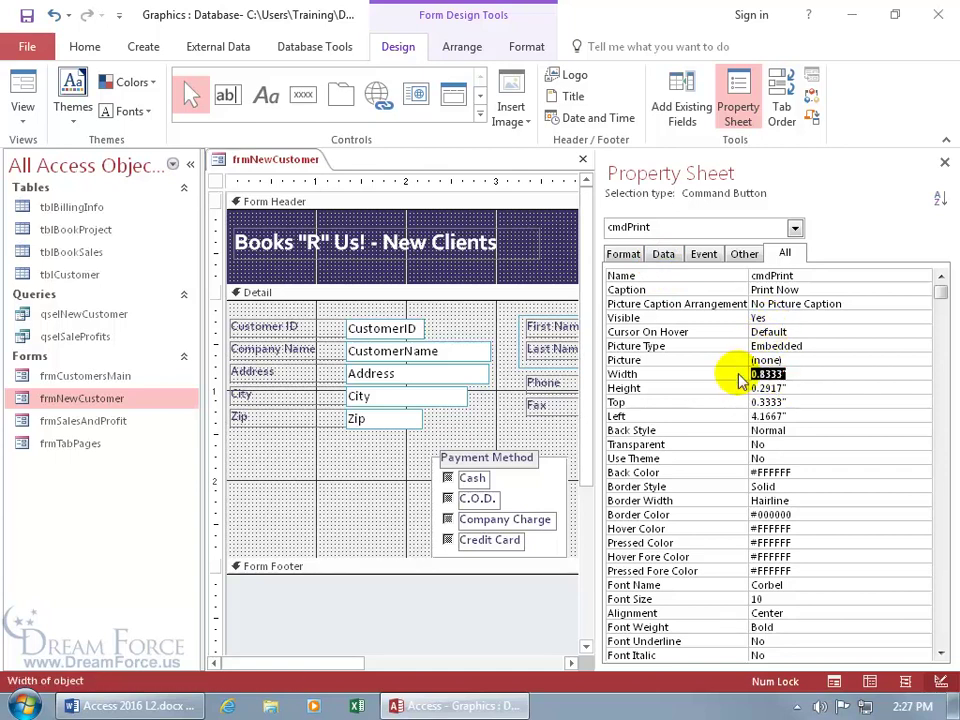
{"action": "type", "text": "1"}
{"action": "key", "text": "Return"}
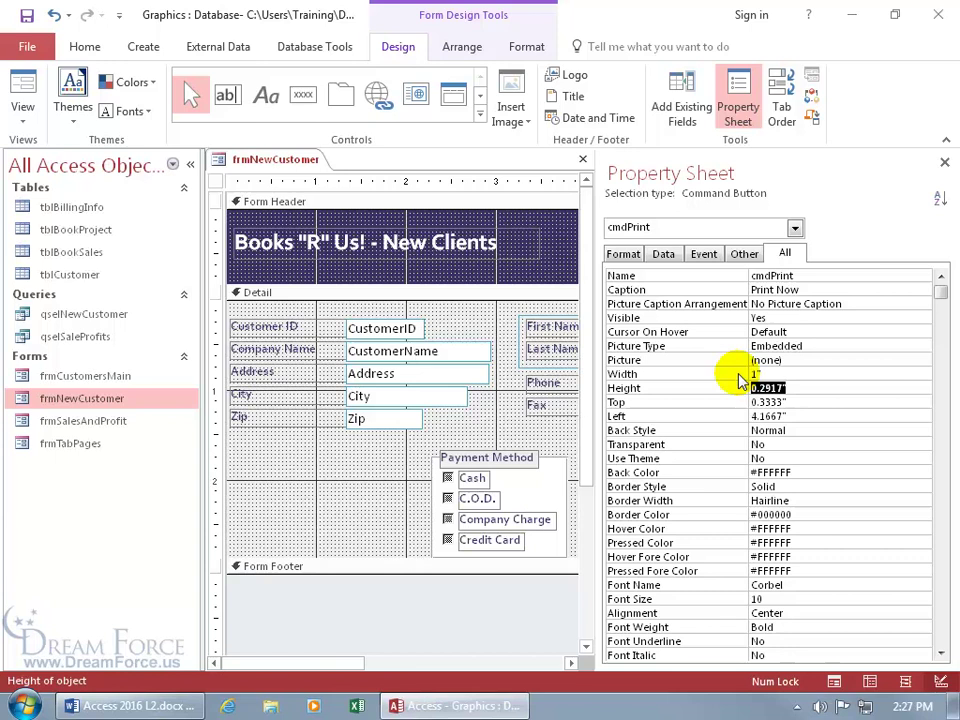
{"action": "type", "text": ".25"}
{"action": "key", "text": "Return"}
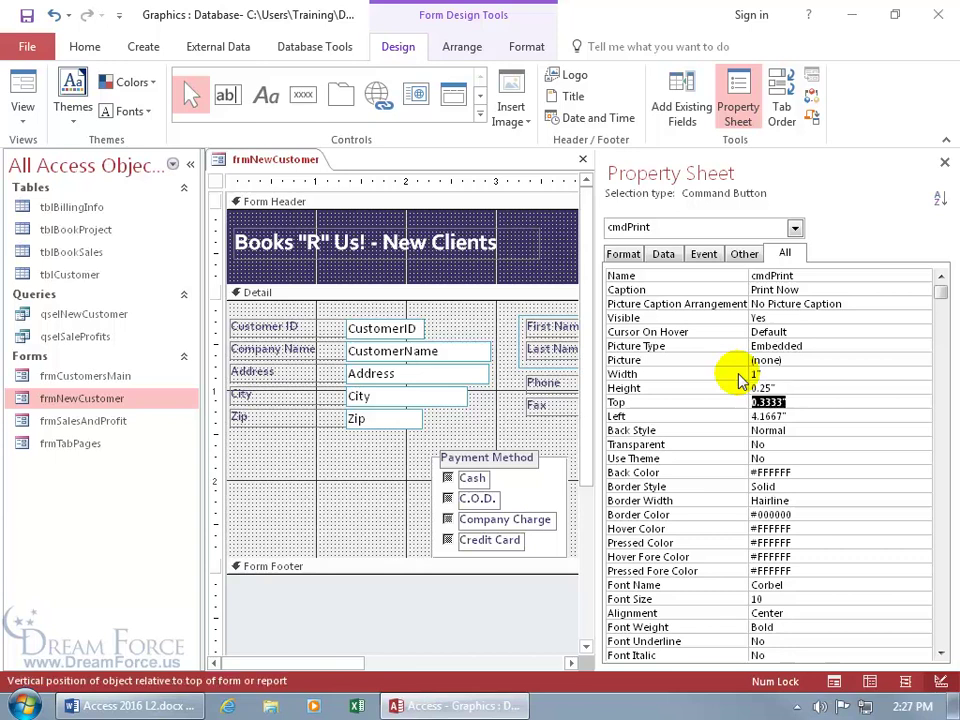
{"action": "left_click", "coordinate": [944, 161]}
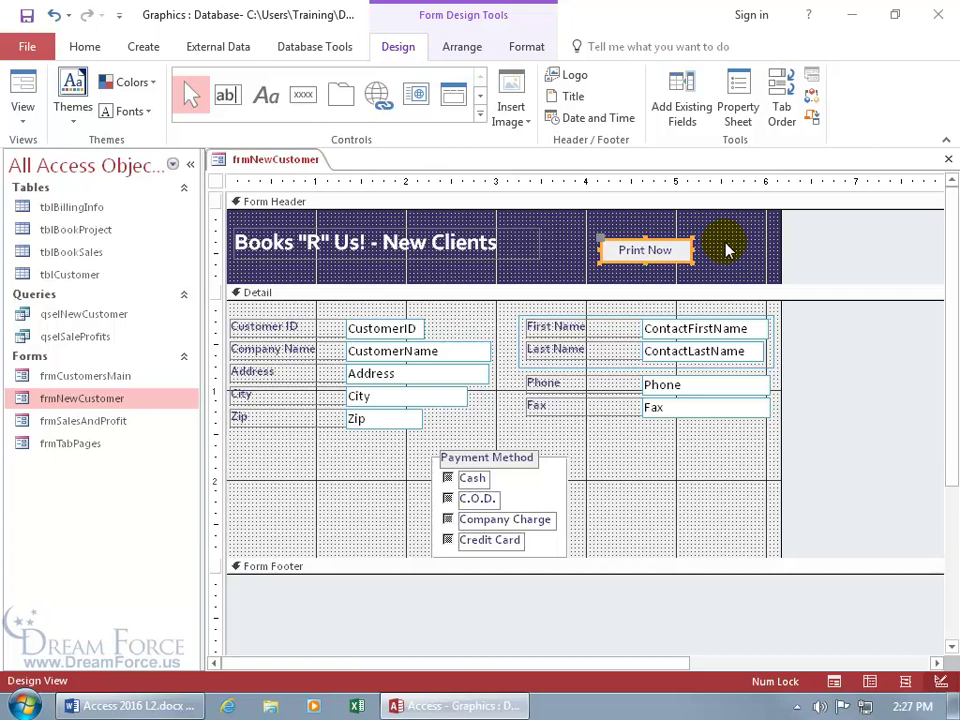
Step: Test the Print Now button in Form View and cancel the print dialog without printing
{"action": "right_click", "coordinate": [276, 160]}
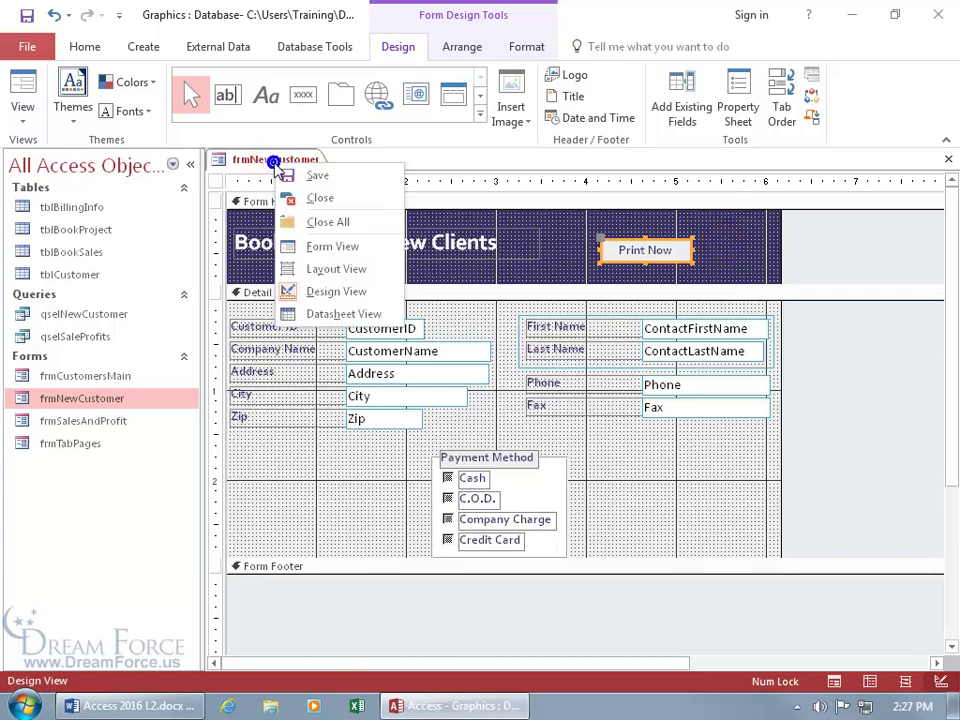
{"action": "left_click", "coordinate": [318, 249]}
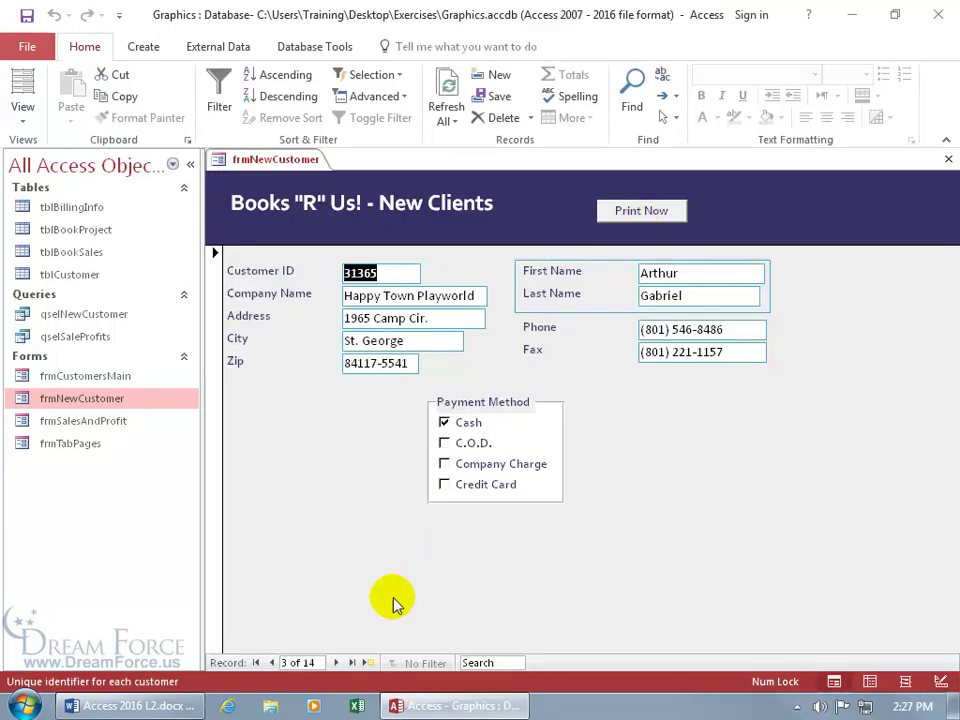
{"action": "left_click", "coordinate": [640, 211]}
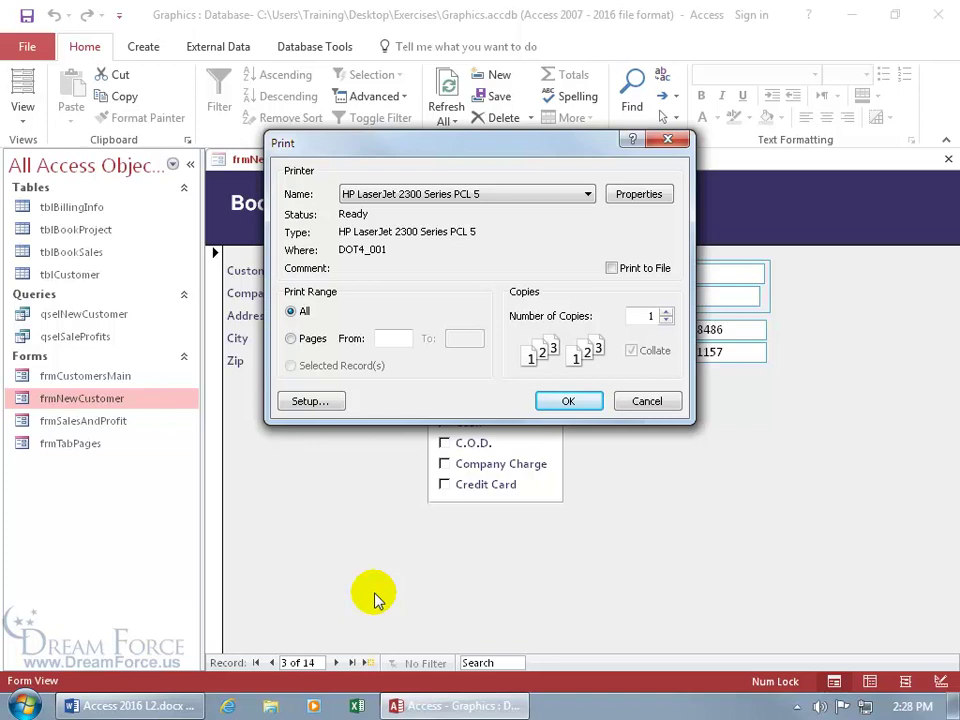
{"action": "left_click", "coordinate": [647, 402]}
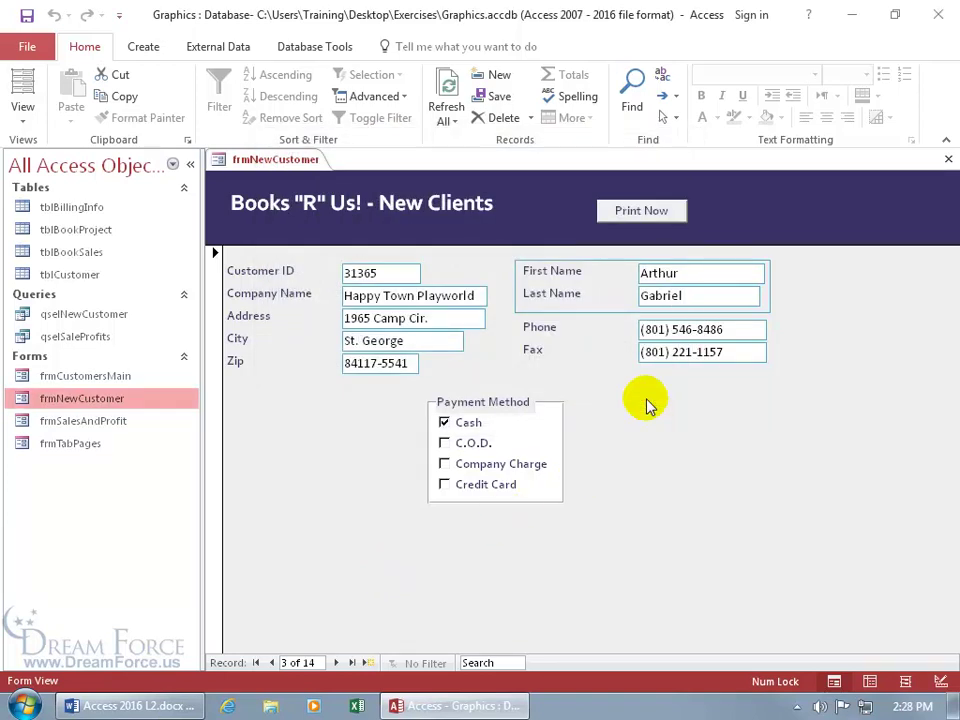
Step: Return the frmNewCustomer form to Design View
{"action": "right_click", "coordinate": [543, 203]}
{"action": "left_click", "coordinate": [568, 265]}
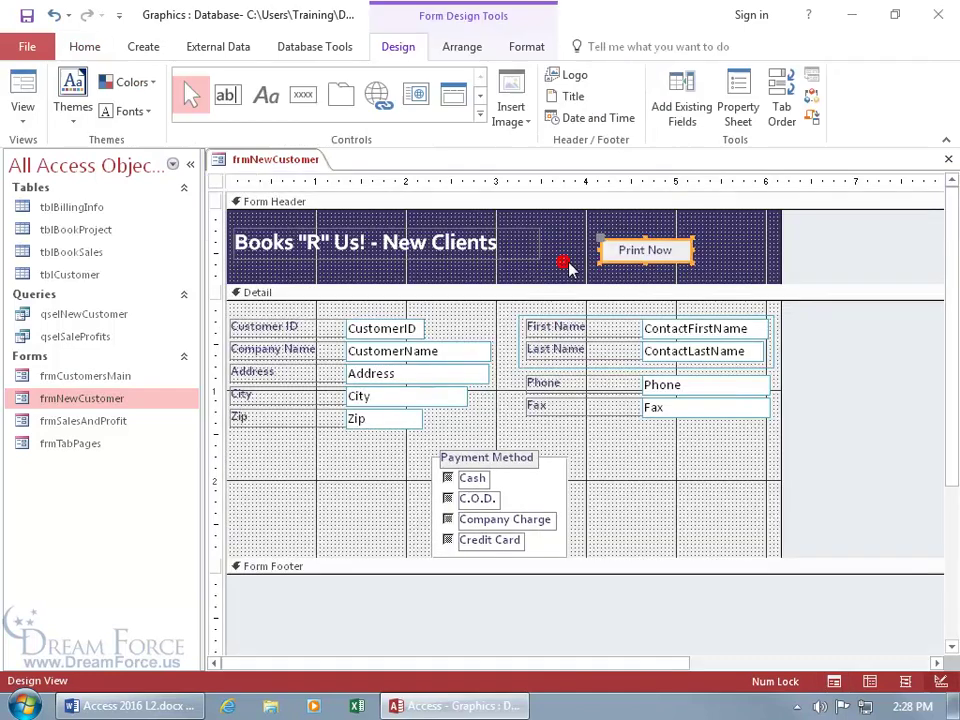